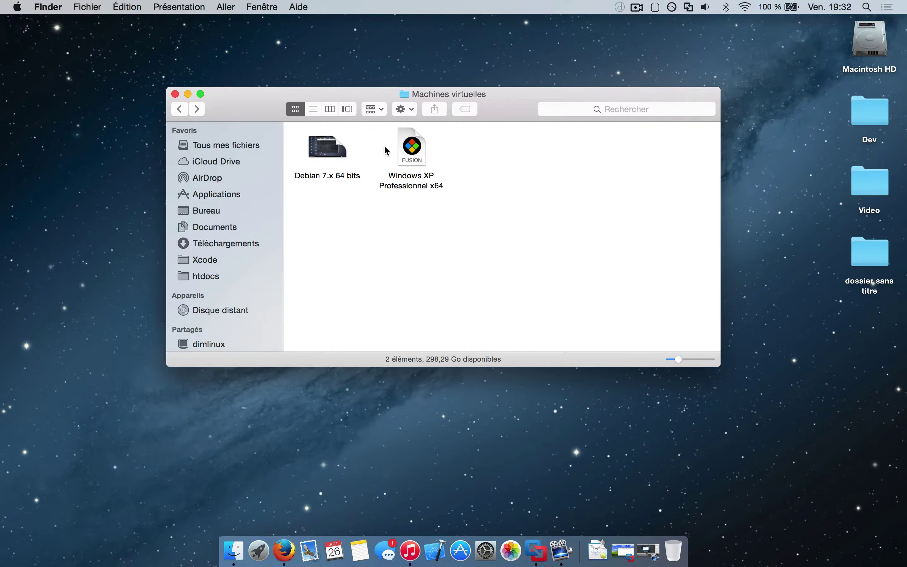
Show the package contents of the Windows XP Professionnel x64 virtual machine and locate its .vmx file.
right_click(415, 142)
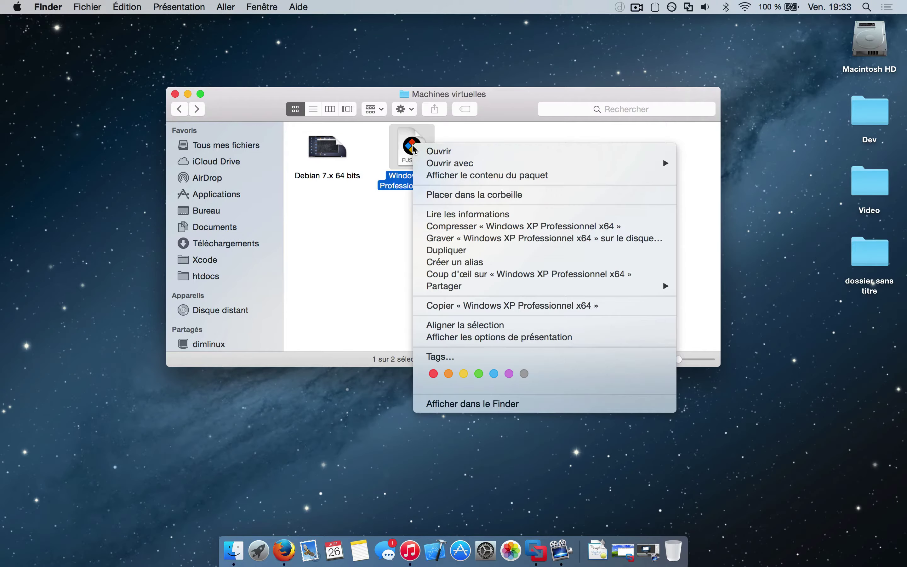
left_click(458, 176)
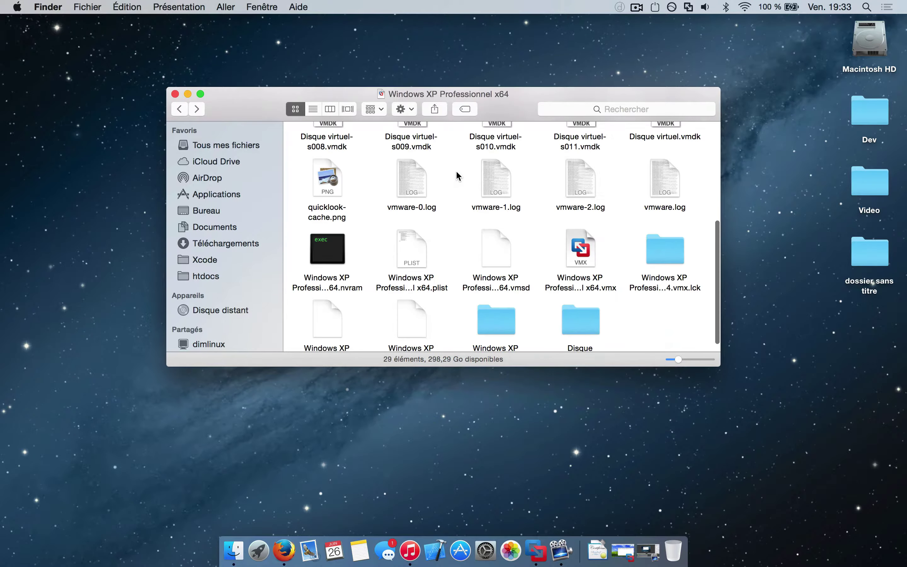
scroll(561, 199, "up", 5)
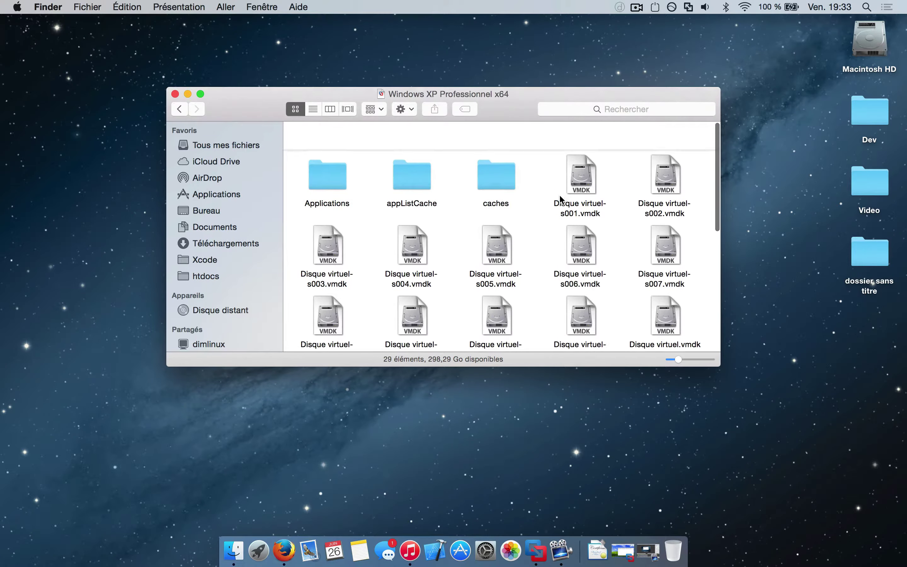
scroll(561, 199, "down", 4)
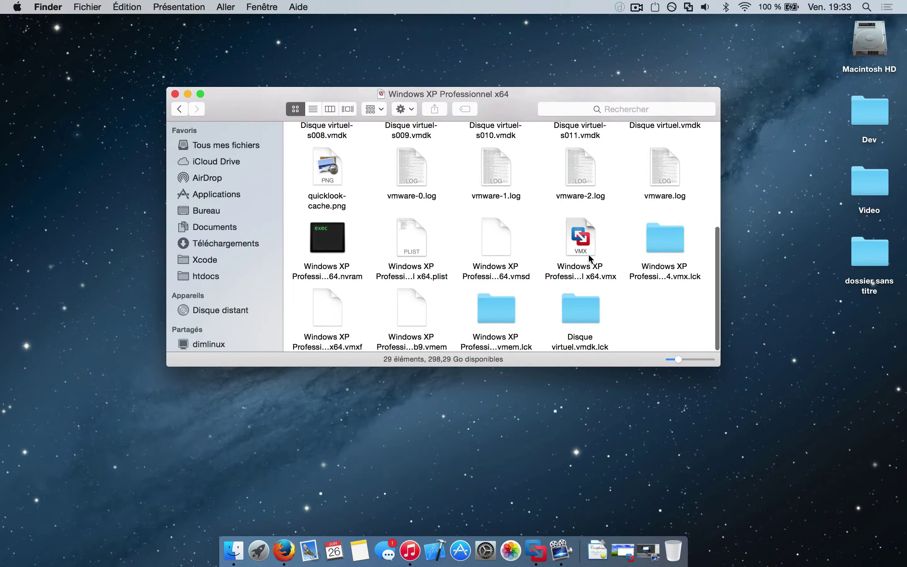
Open the Windows XP Professionnel x64.vmx configuration file with TextEdit.
right_click(577, 239)
mouse_move(614, 259)
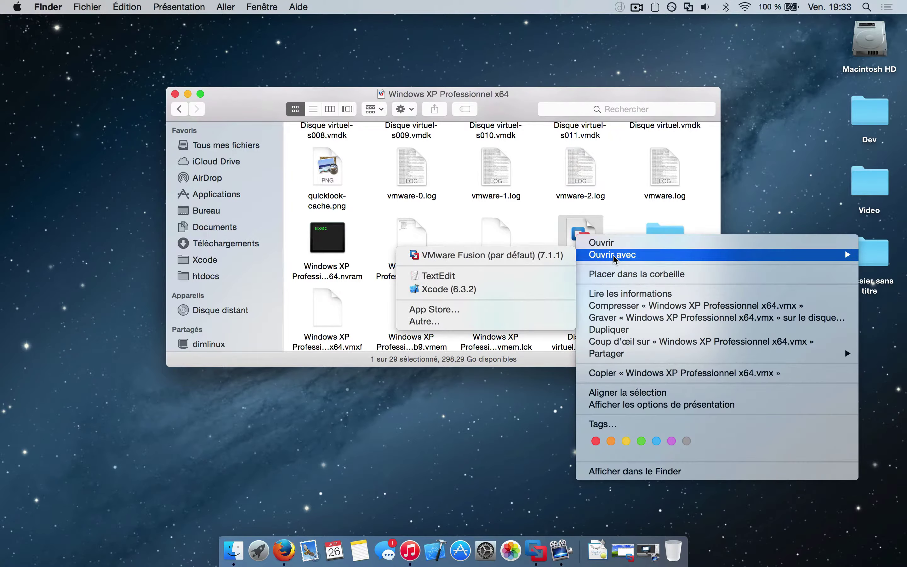
left_click(506, 282)
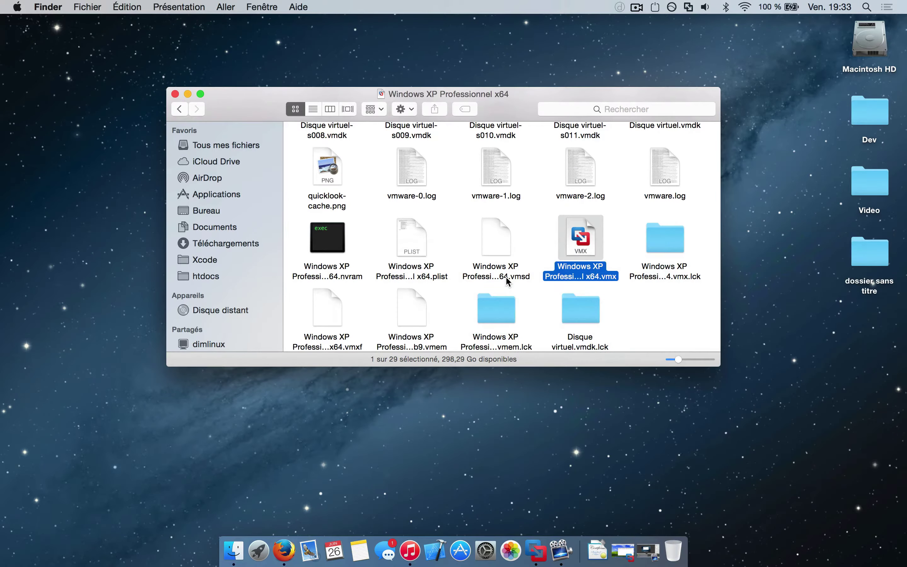
Locate and select the line monitor_control.restrict_backdoor = "true" near the end of the .vmx file.
left_click_drag(181, 142, 416, 126)
scroll(572, 218, "down", 5)
scroll(571, 218, "down", 10)
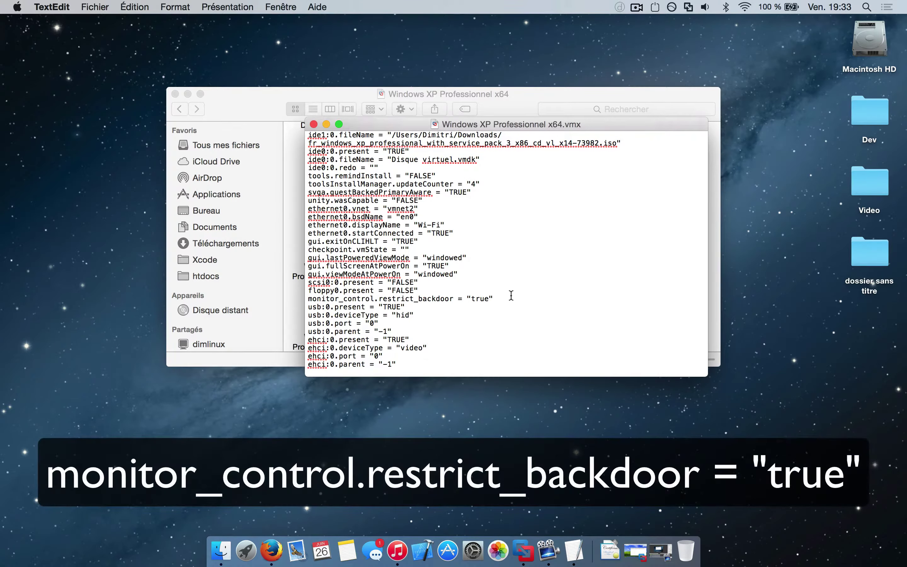
left_click_drag(512, 295, 306, 297)
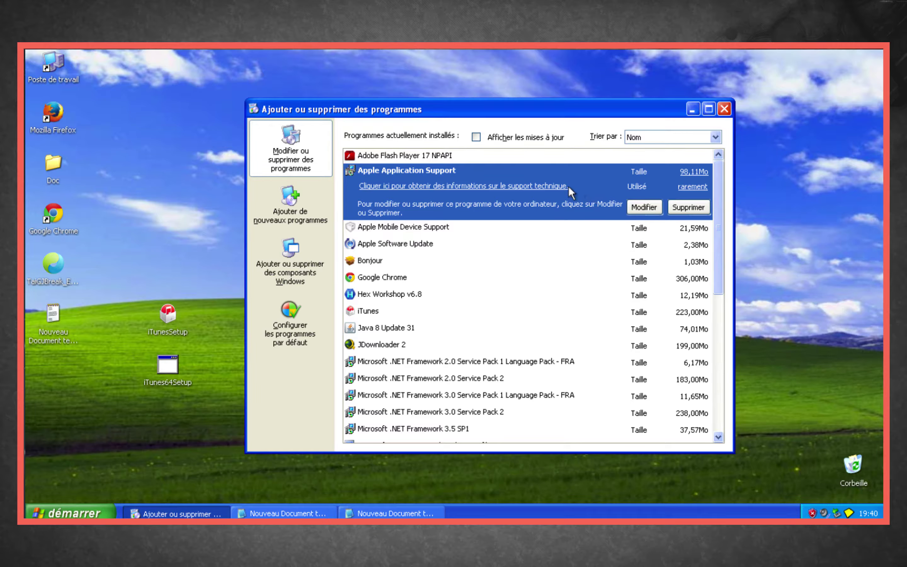
Uninstall Apple Application Support and Apple Mobile Device Support from the virtual machine's installed programs.
left_click(674, 210)
left_click(436, 315)
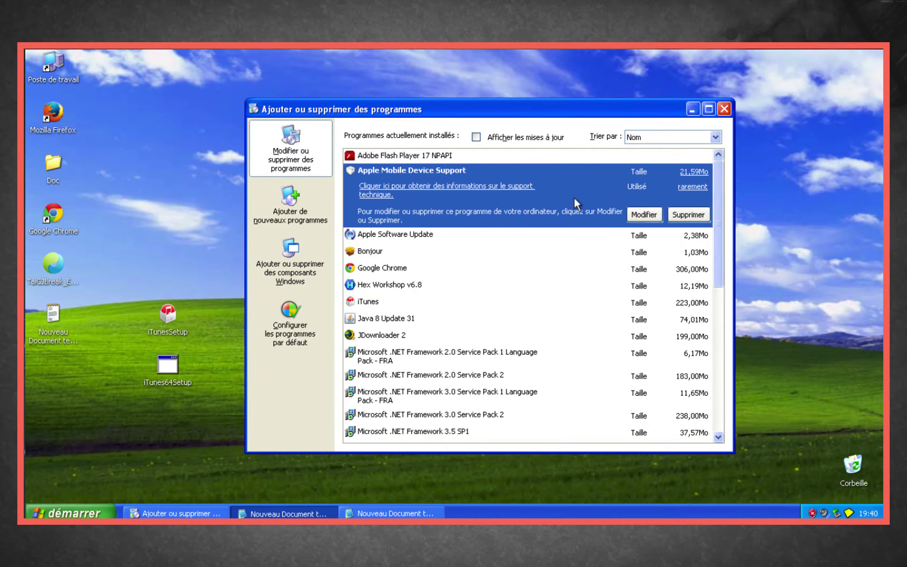
left_click(689, 215)
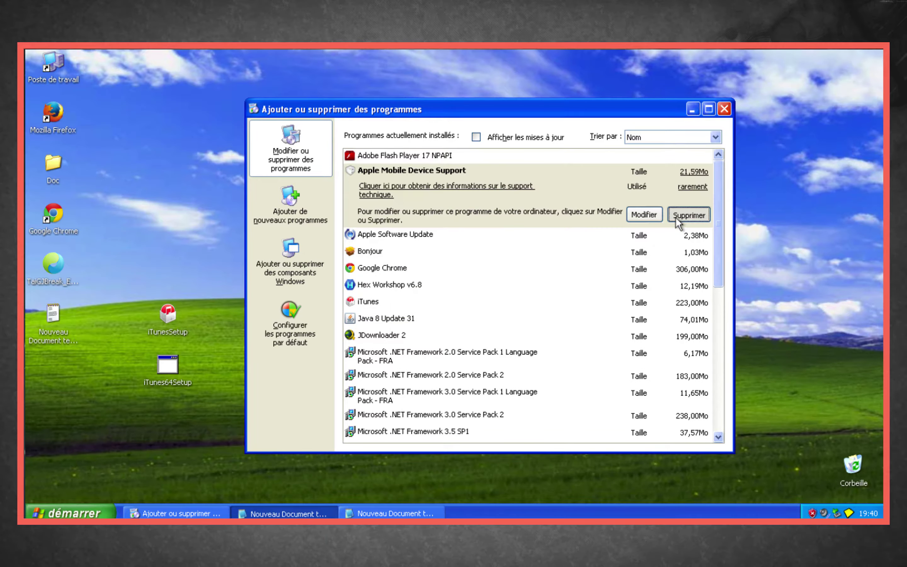
left_click(430, 317)
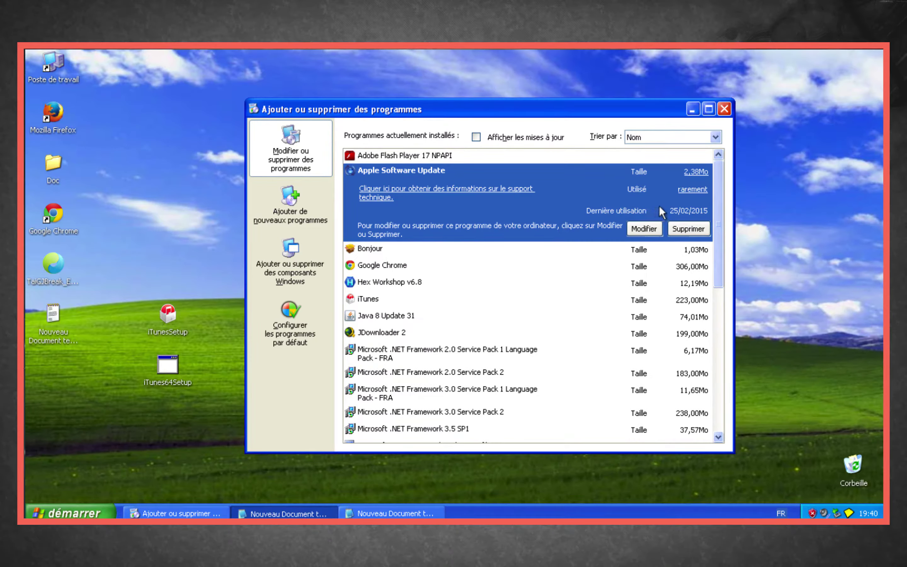
Uninstall Apple Software Update and request the removal of iTunes from the installed programs.
left_click(690, 227)
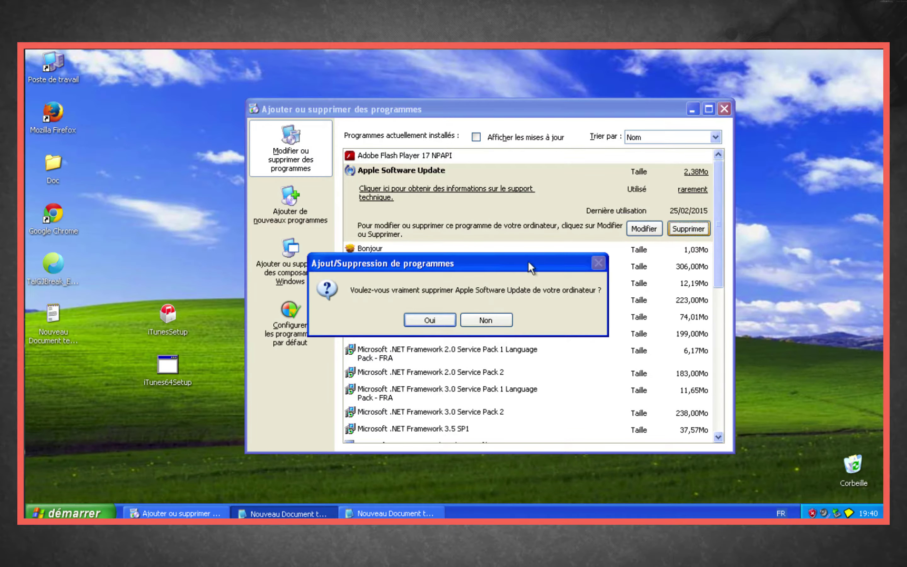
key("Return")
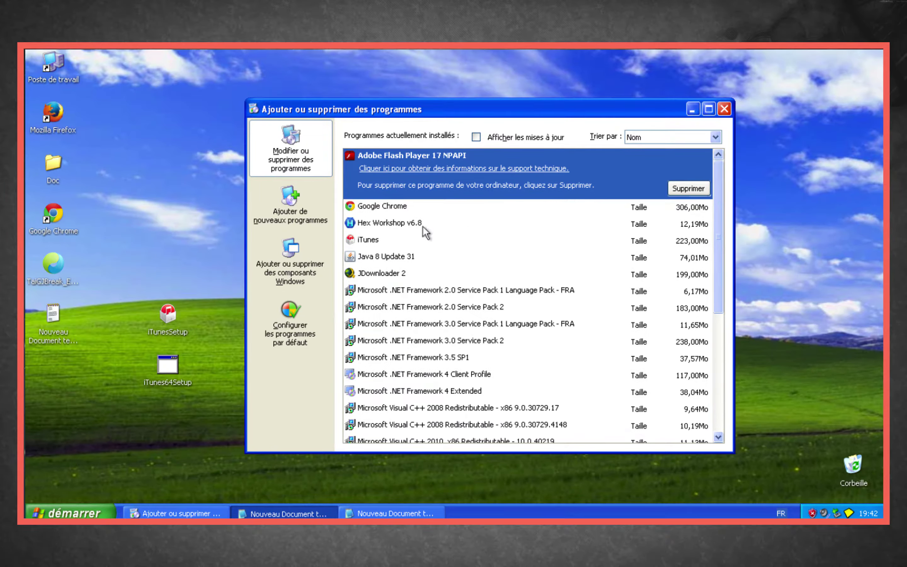
left_click(393, 240)
left_click(682, 252)
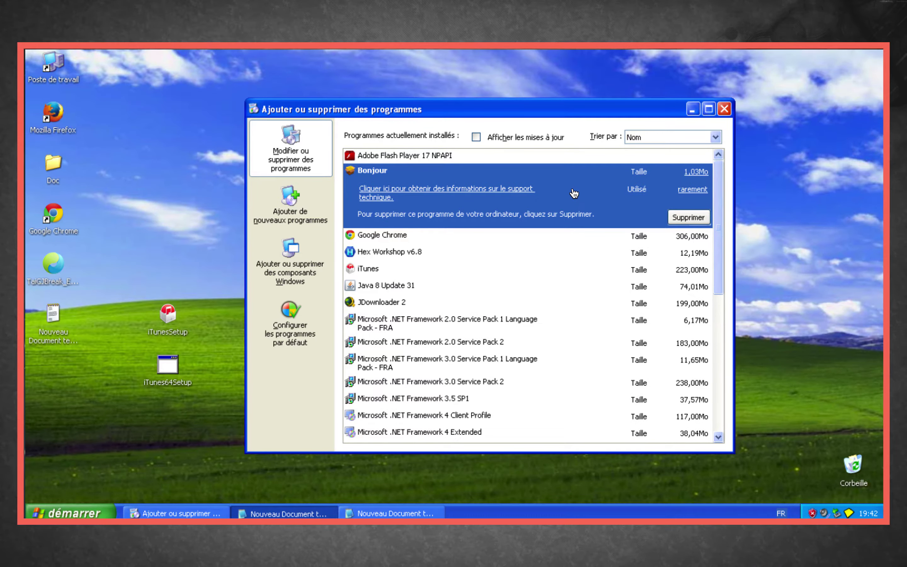
Uninstall Bonjour from the installed programs and confirm its removal.
left_click(690, 218)
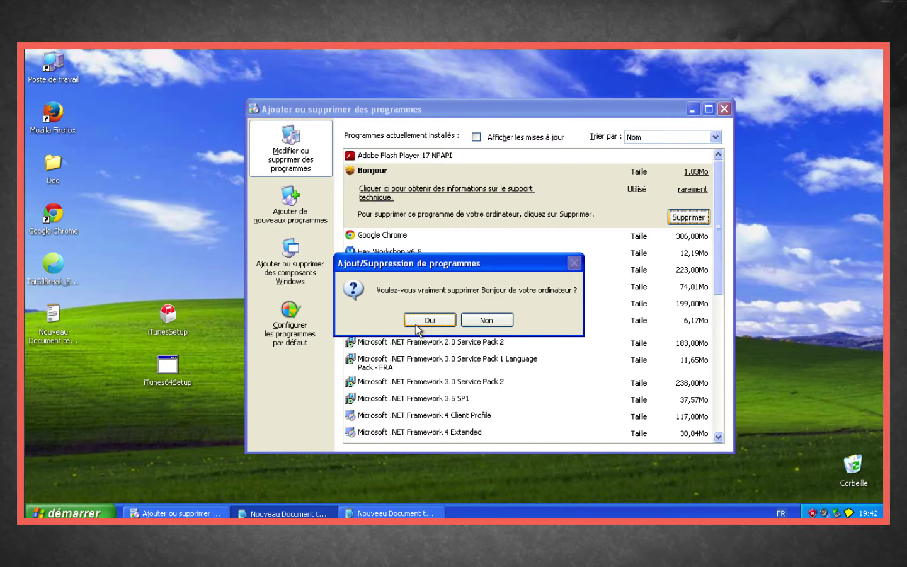
left_click(431, 320)
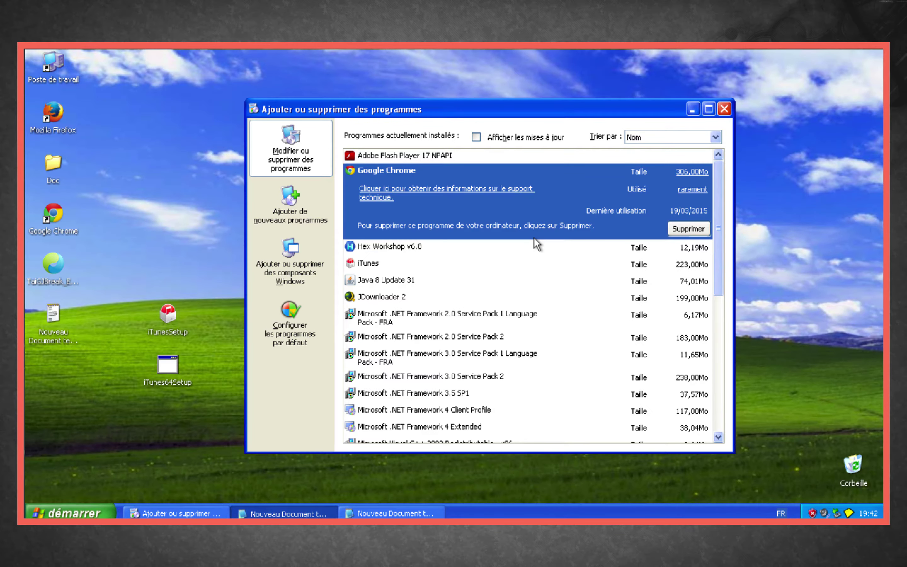
left_click(532, 275)
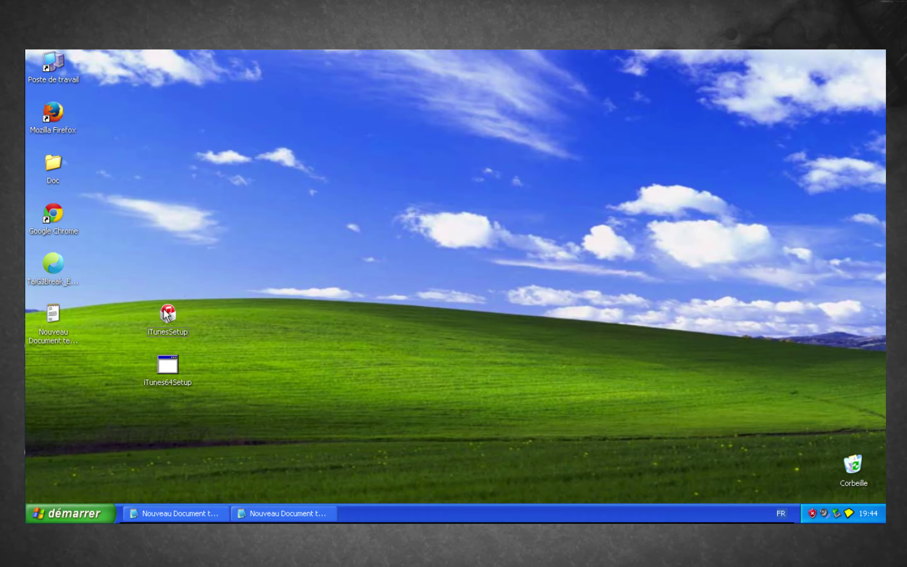
Run iTunesSetup from the desktop, allow it to execute, and proceed through the iTunes installation.
double_click(168, 315)
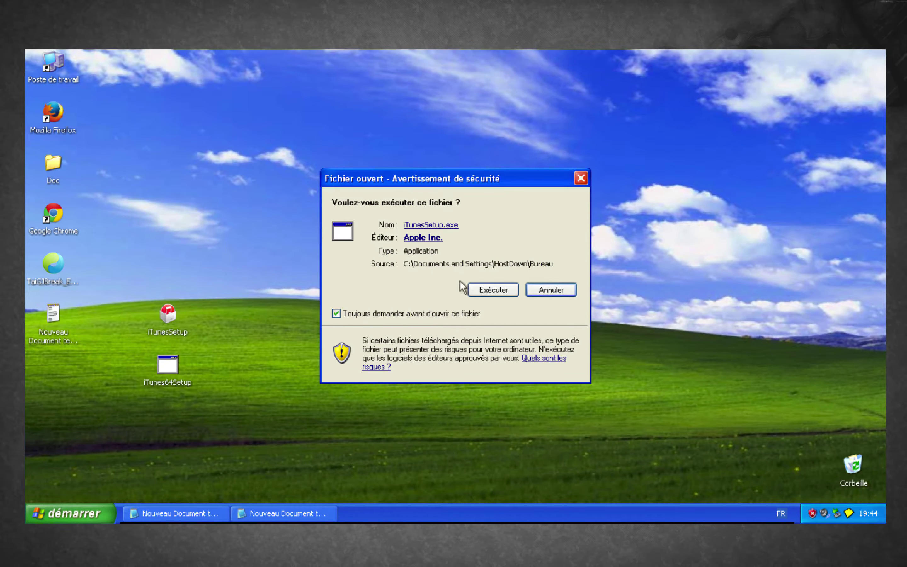
left_click(497, 297)
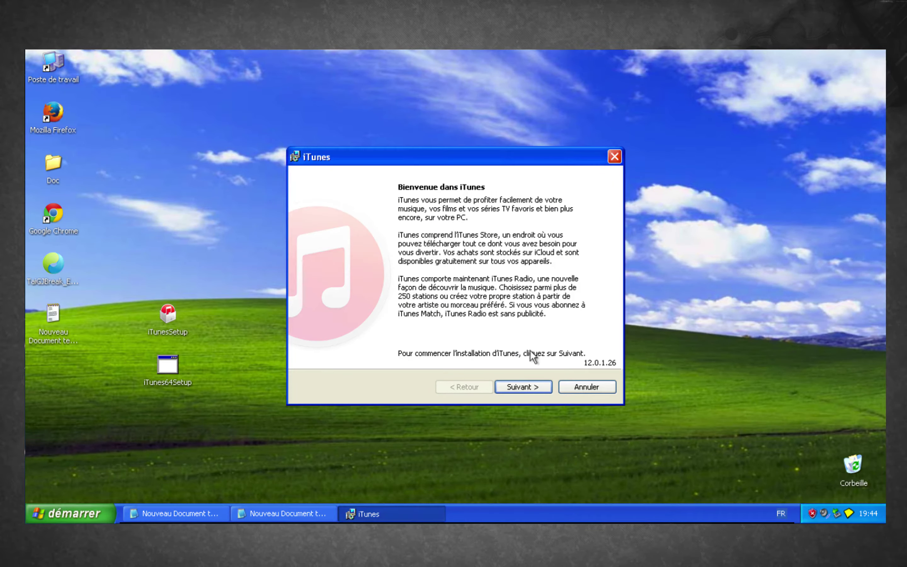
left_click(511, 389)
left_click(515, 388)
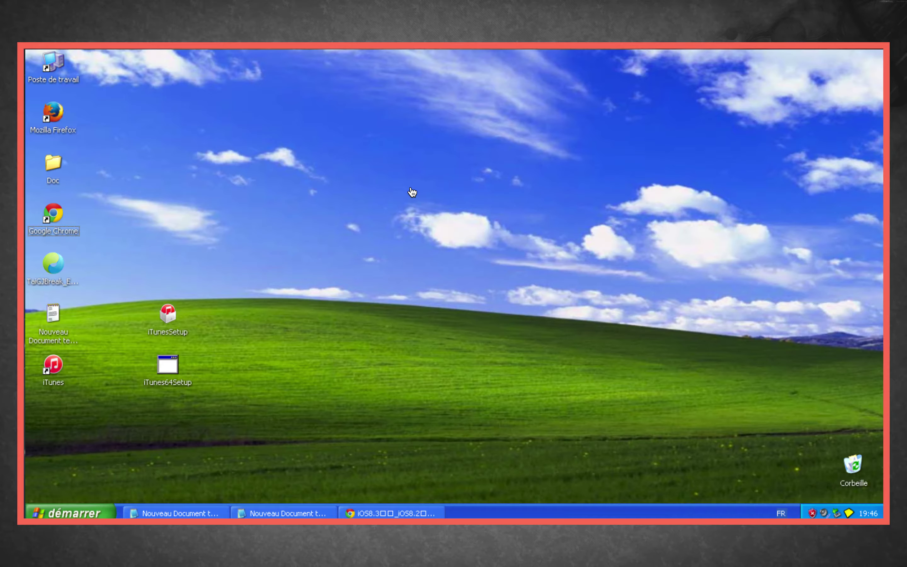
Switch to the taig.com page in Google Chrome and download the TaiG jailbreak tool V2.1.2 for iOS 8.1.3-8.3.
left_click(378, 513)
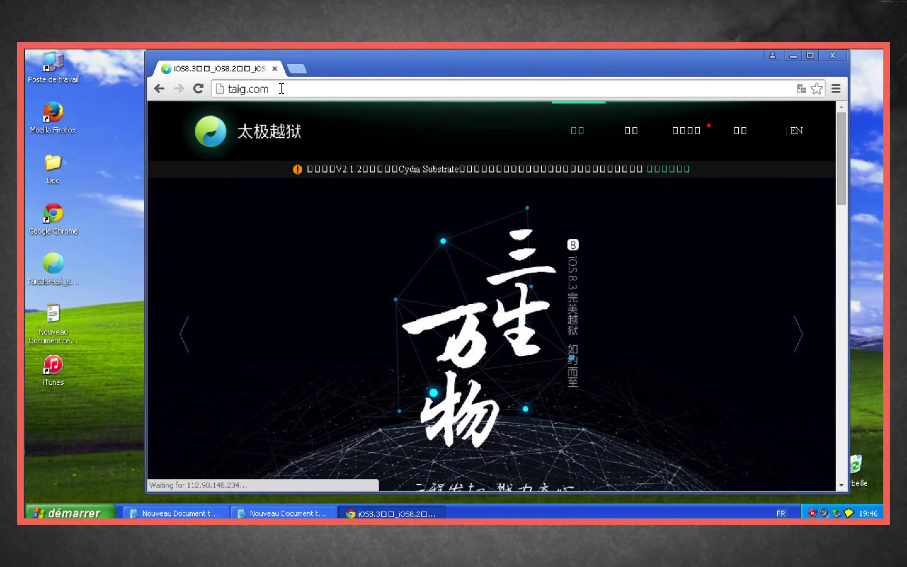
scroll(829, 207, "down", 5)
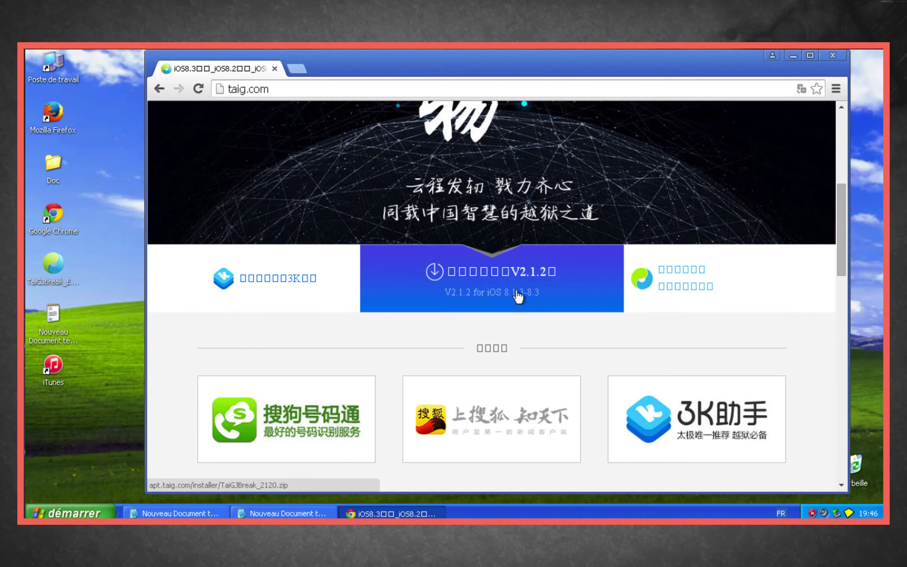
left_click(514, 270)
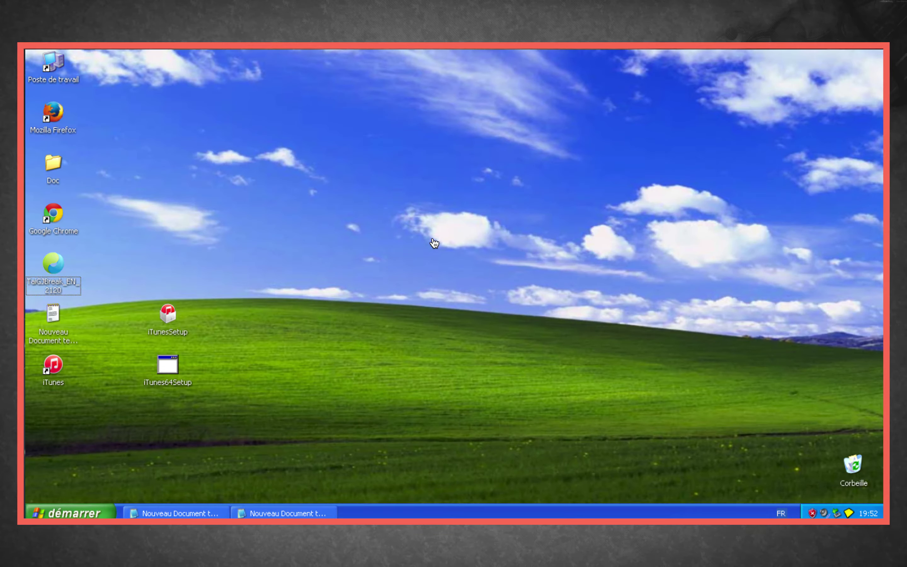
Launch TaiGJBreak_EN_2120 from the desktop and allow it to run.
double_click(47, 261)
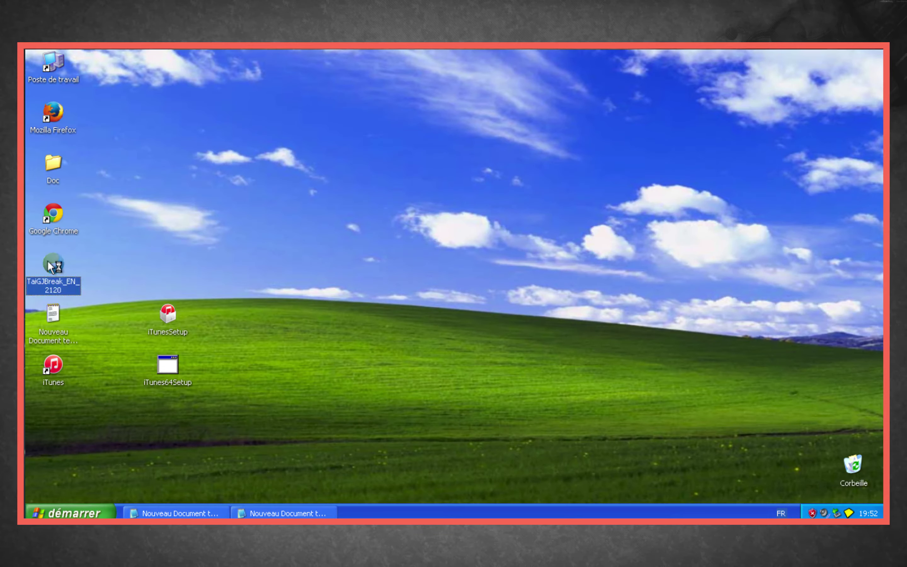
left_click(482, 296)
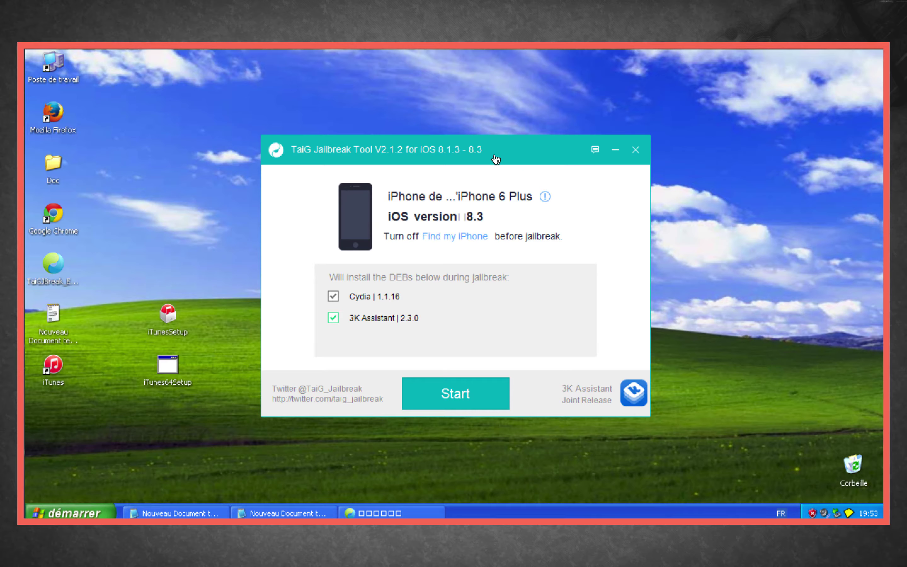
Exclude 3K Assistant 2.3.0 from the installation, keep Cydia 1.1.16 selected, and start the jailbreak.
left_click(334, 319)
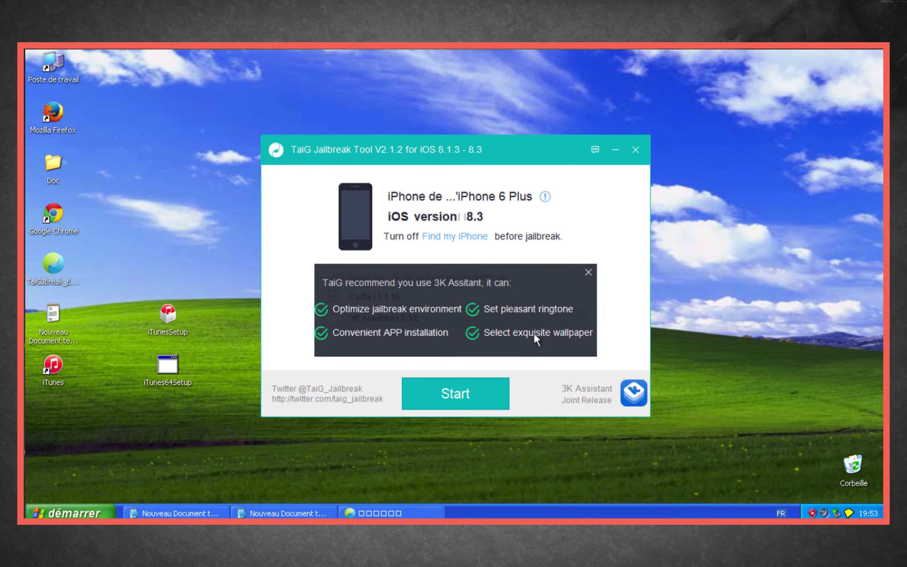
left_click(587, 273)
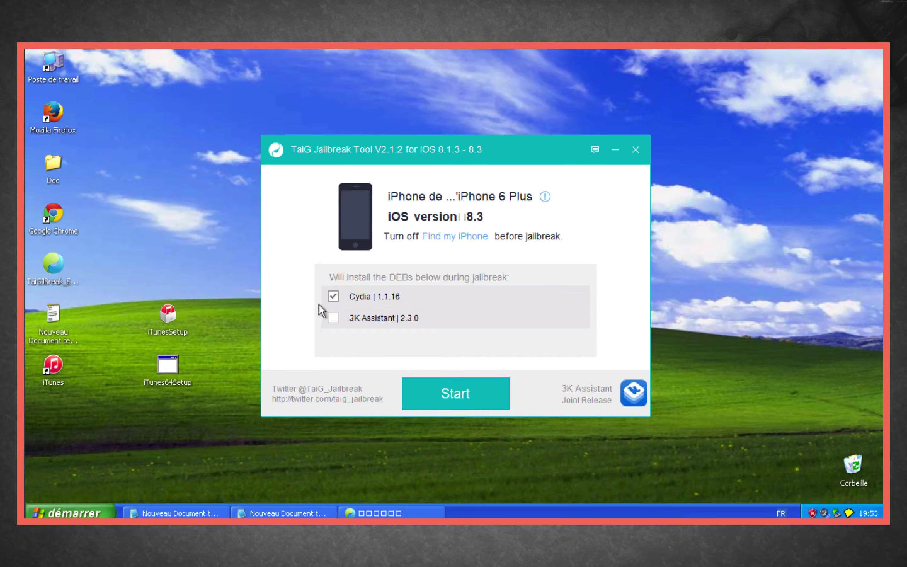
left_click(464, 398)
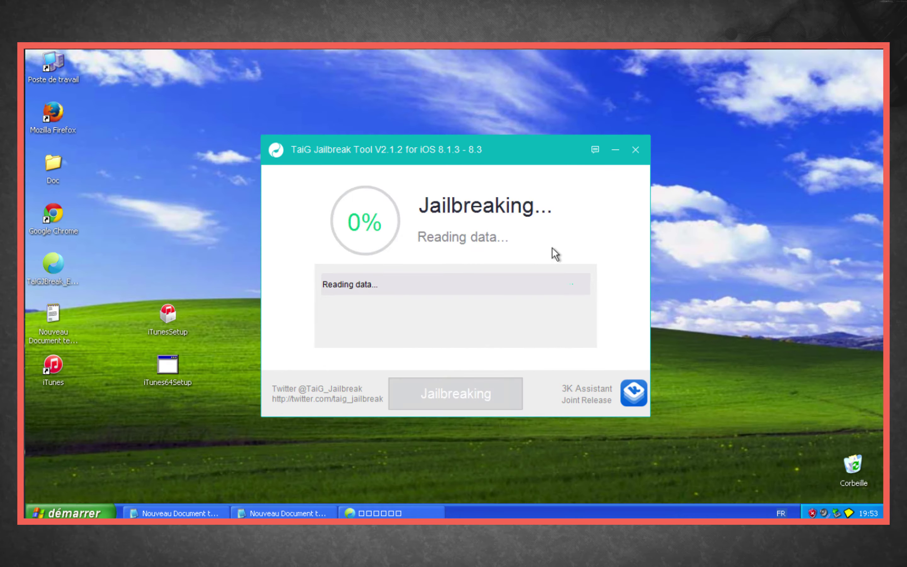